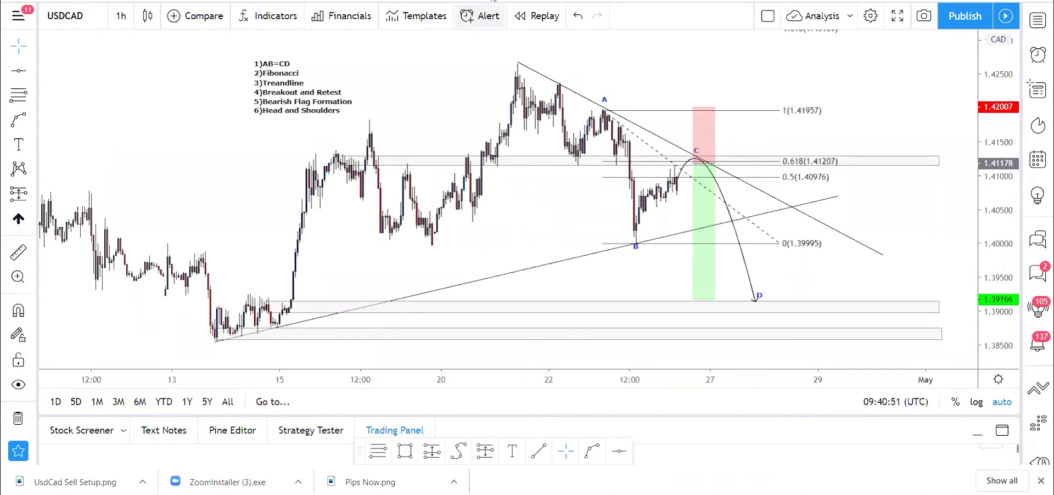
Circle the six-item list of sell reasons in red freehand and undo the mark
mouse_move(328, 43)
mouse_down()
mouse_move(241, 88)
mouse_move(280, 130)
mouse_move(346, 131)
mouse_move(363, 66)
mouse_move(330, 42)
mouse_up()
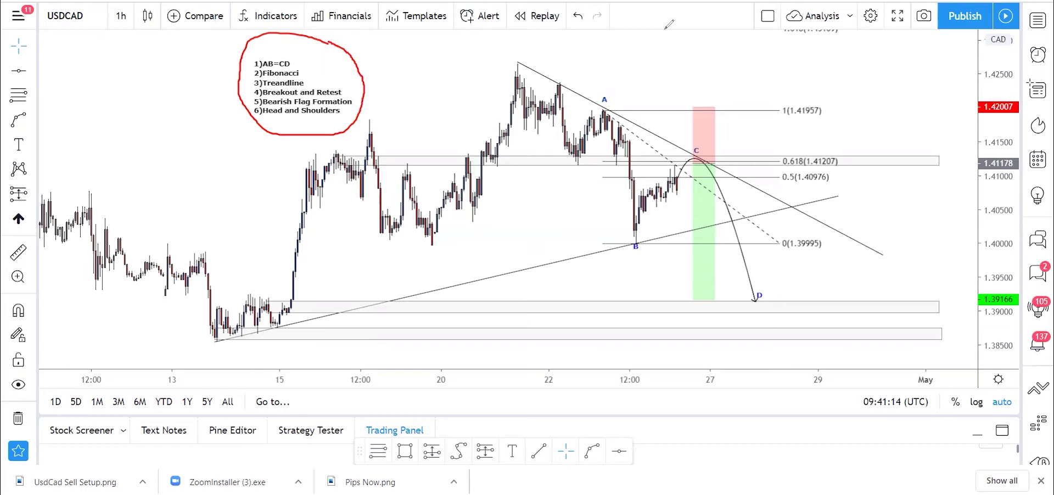
key(ctrl+z)
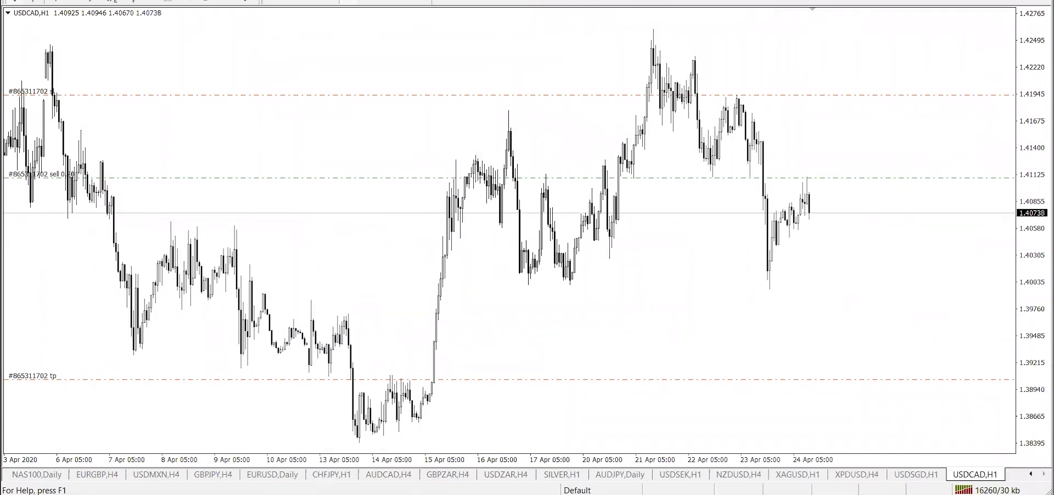
Zoom in on the USDCAD,H1 chart in MetaTrader to view the recent price swings
click(476, 1)
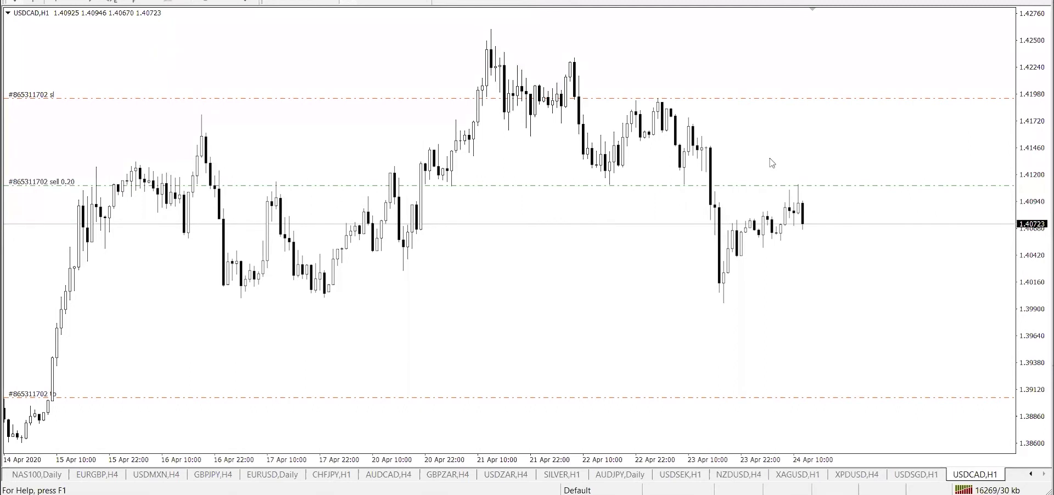
drag(815, 159, 802, 181)
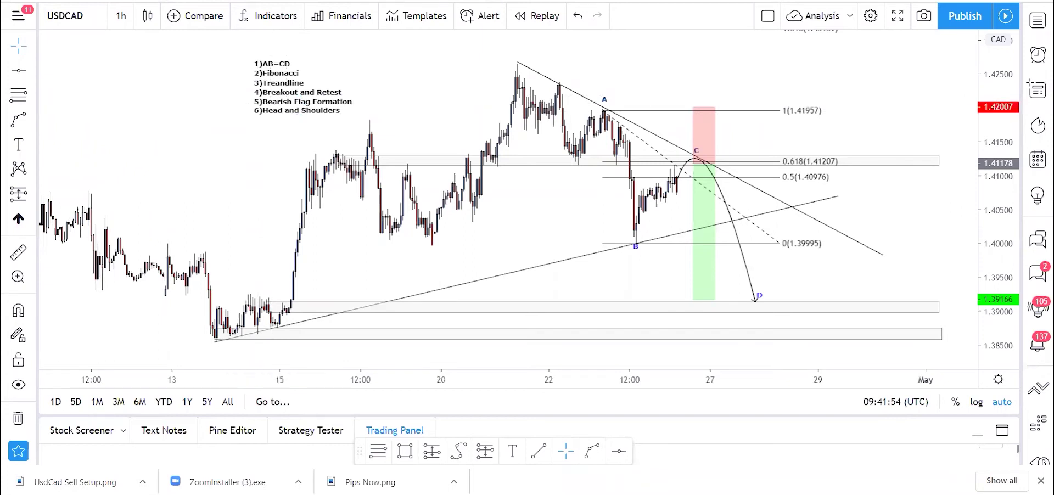
mouse_move(276, 494)
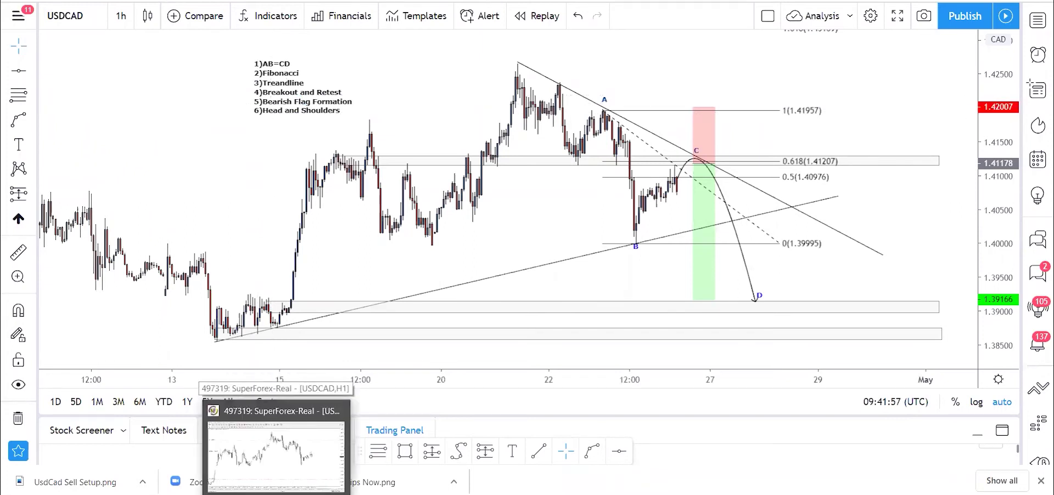
click(277, 456)
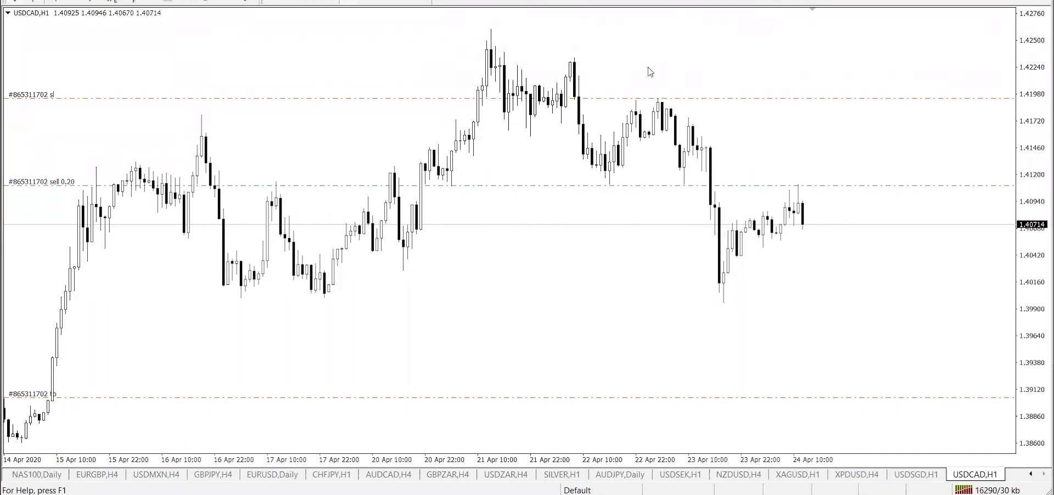
Mark the swing high at the stop-loss line, the 23 Apr low, the 24 Apr high and the projected target with red arrowheads
click(658, 101)
click(717, 291)
click(795, 178)
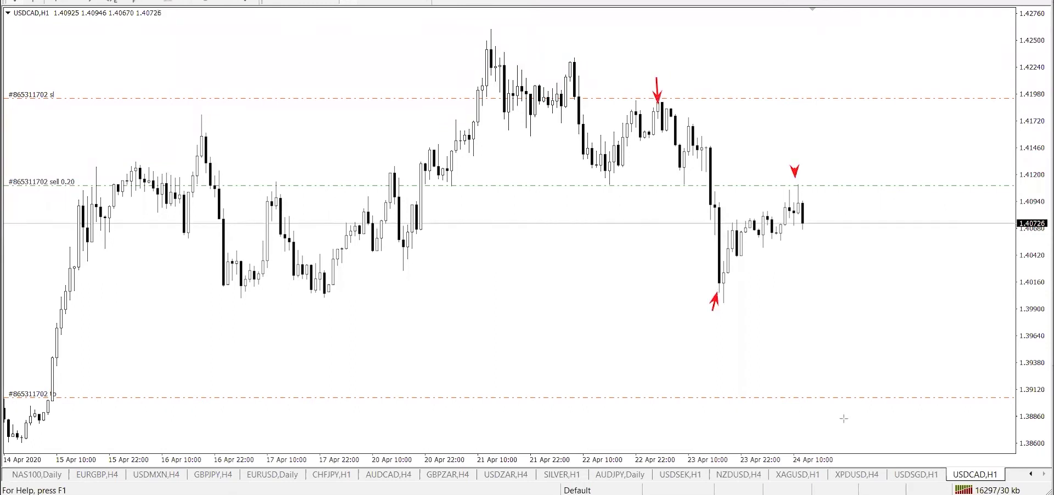
click(860, 407)
Draw red arrows for the AB, BC and projected CD legs between the marked points, and clear all the annotations
drag(658, 94, 720, 295)
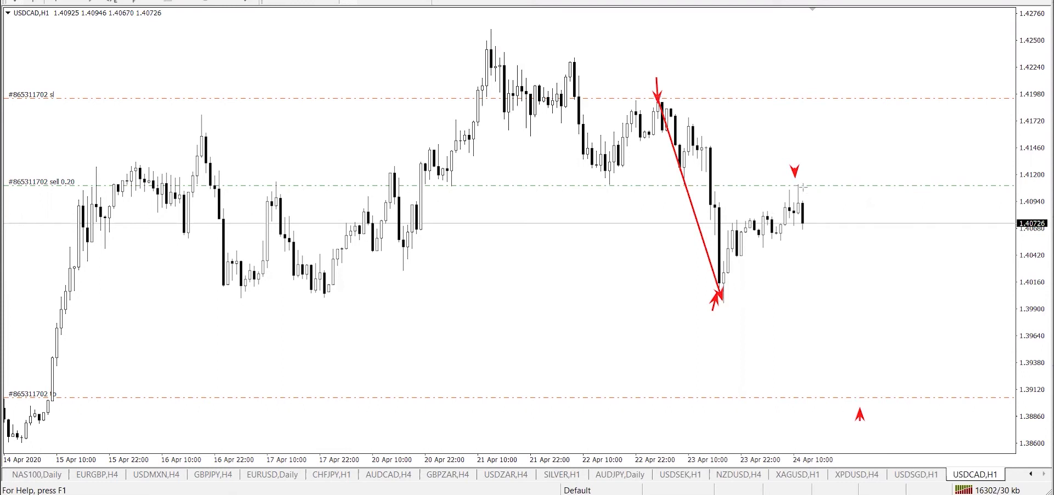
drag(797, 187, 880, 407)
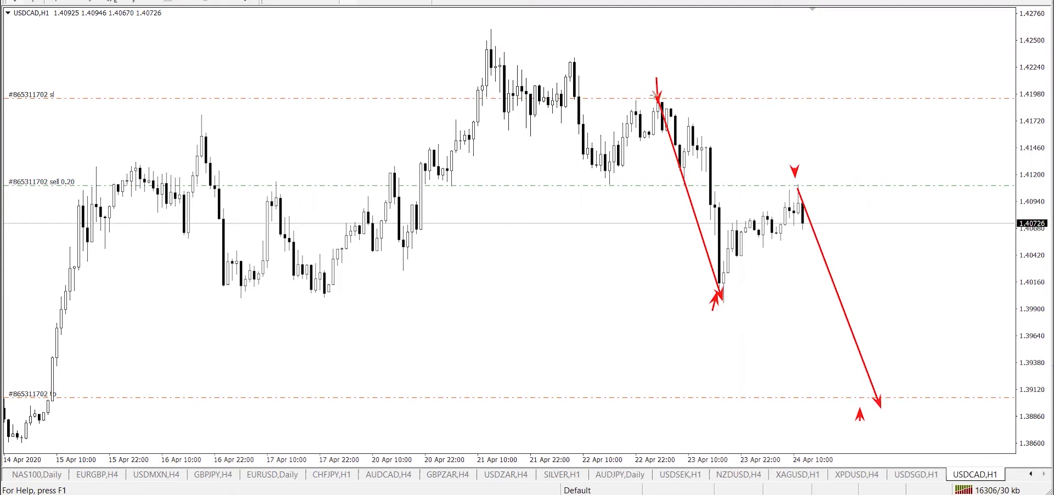
mouse_move(655, 96)
mouse_down()
mouse_move(720, 297)
mouse_move(793, 181)
mouse_move(878, 404)
mouse_up()
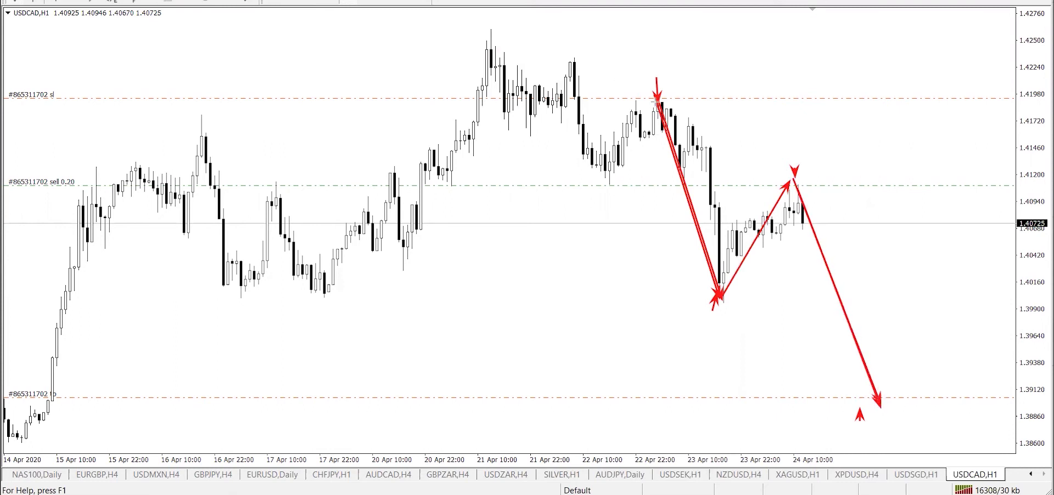
drag(656, 103, 717, 295)
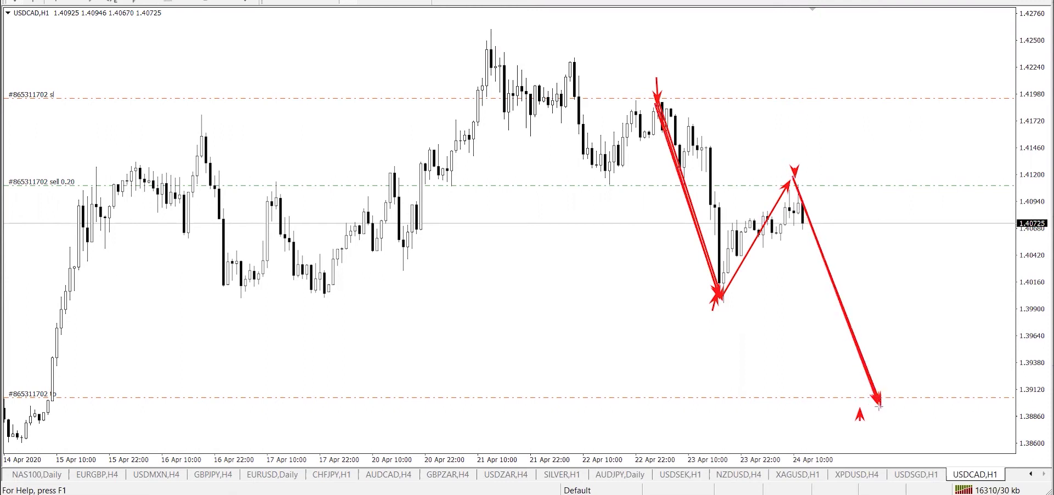
key(Escape)
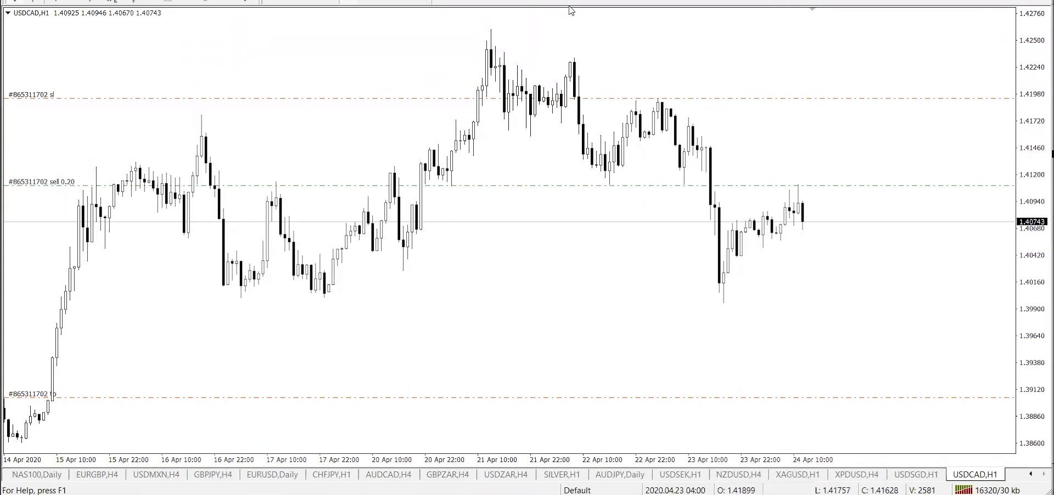
Draw a Fibonacci retracement from the swing high at the stop-loss line to the 23 Apr low, and trace the projected drop from the 24 Apr high
click(135, 2)
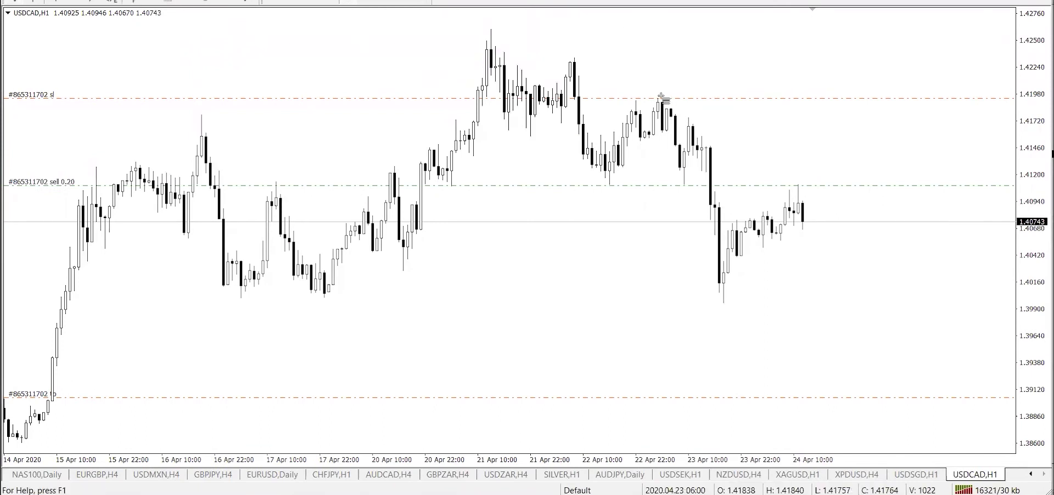
mouse_move(656, 96)
mouse_down()
mouse_move(840, 311)
mouse_move(841, 301)
mouse_up()
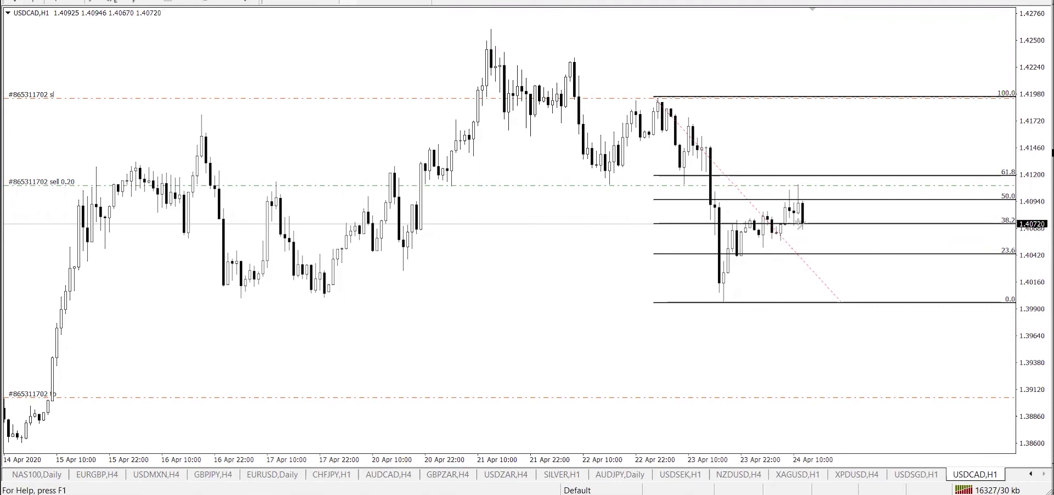
drag(798, 186, 904, 400)
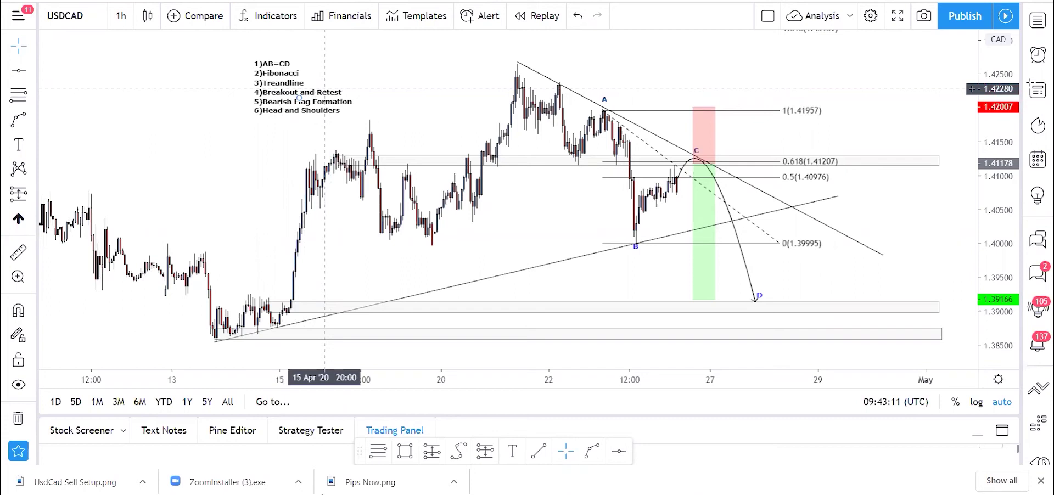
Switch to MetaTrader, draw a descending trendline from the 21 Apr high across the lower highs, and extend it past the current price
click(322, 494)
click(96, 1)
drag(491, 24, 873, 185)
drag(966, 237, 991, 241)
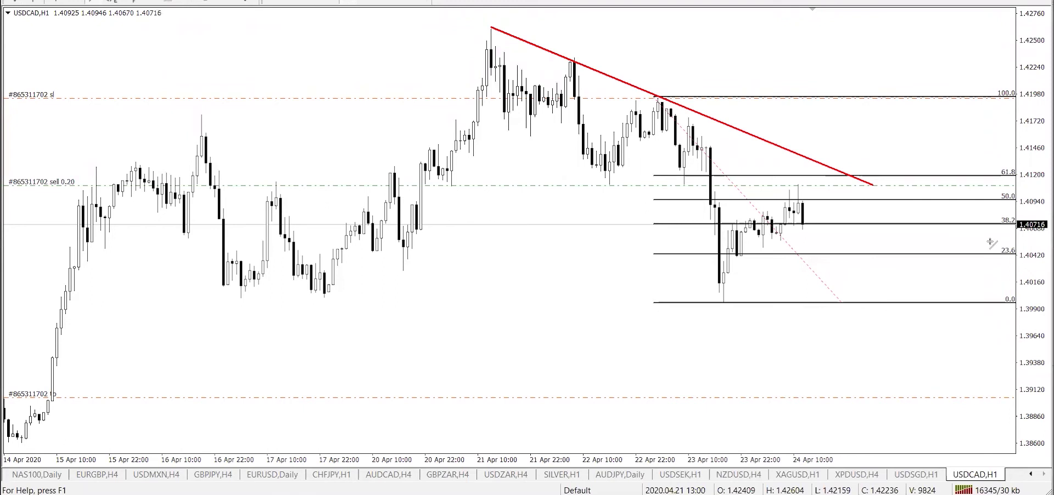
Draw a projected rise from the current price to the descending trendline, followed by a drop line below the take-profit level
click(94, 2)
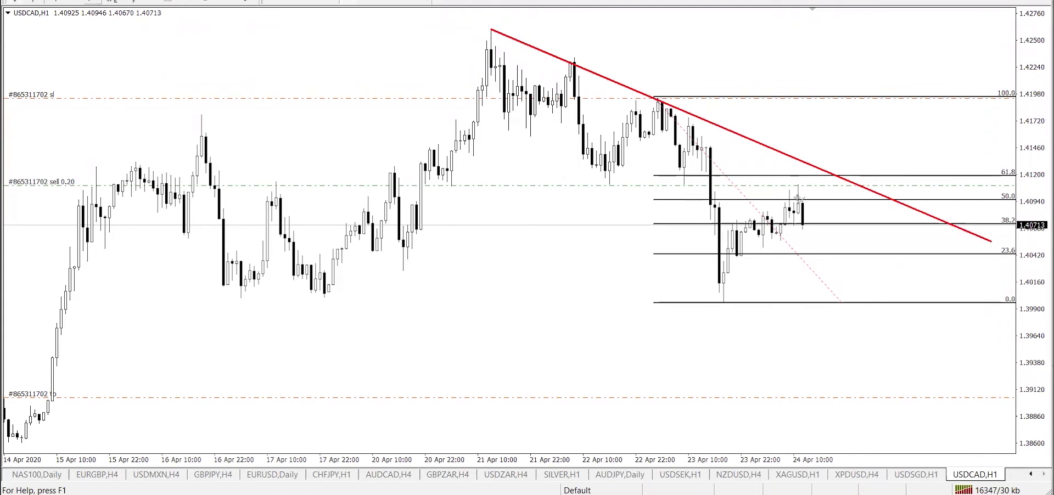
drag(803, 224, 838, 100)
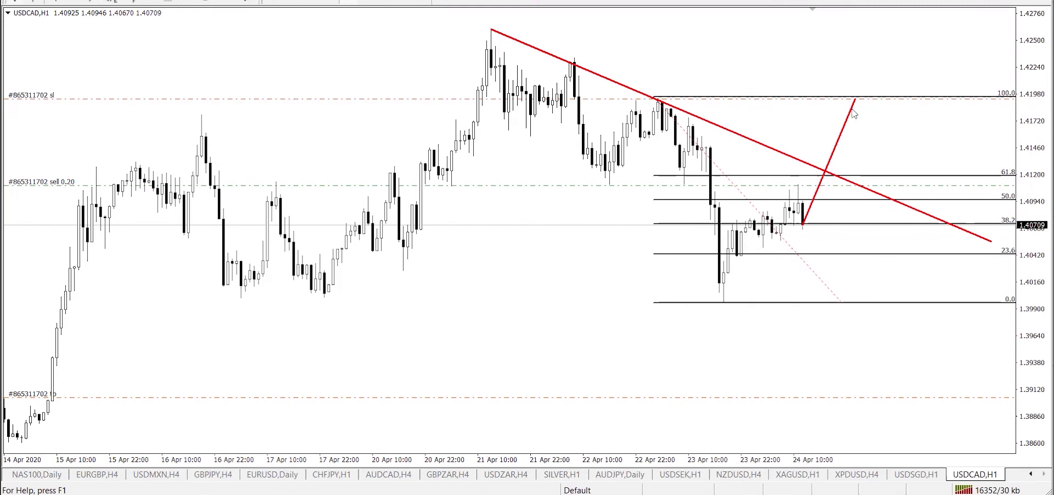
mouse_move(854, 101)
mouse_down()
mouse_move(824, 172)
mouse_move(917, 407)
mouse_move(911, 394)
mouse_up()
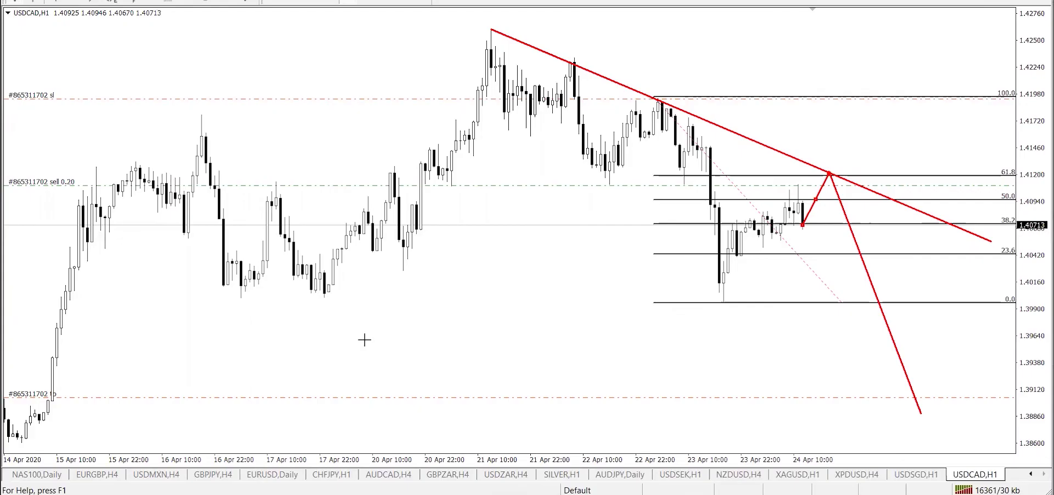
Draw an ascending trendline from the 14 Apr low along the rising lows and extend it past the breakout
key(alt+Tab)
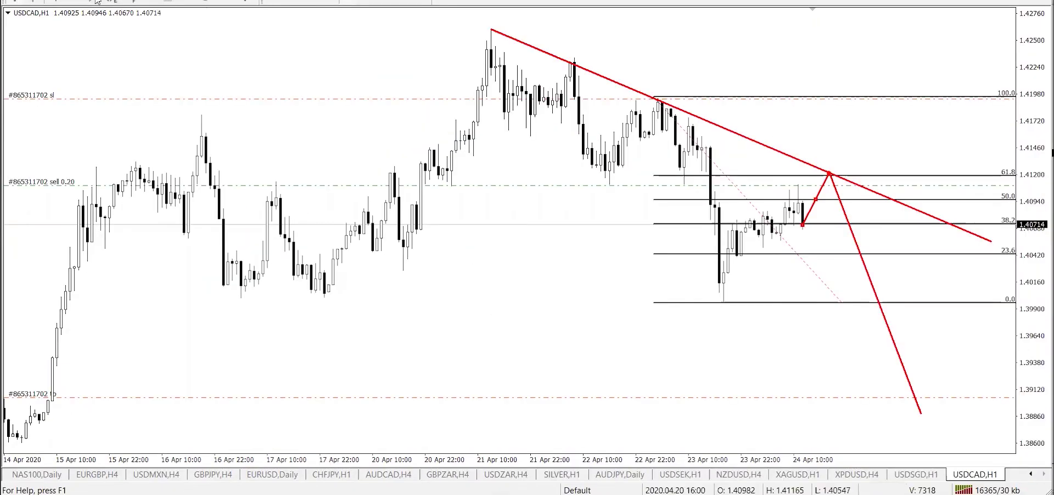
drag(18, 441, 838, 111)
drag(856, 75, 856, 73)
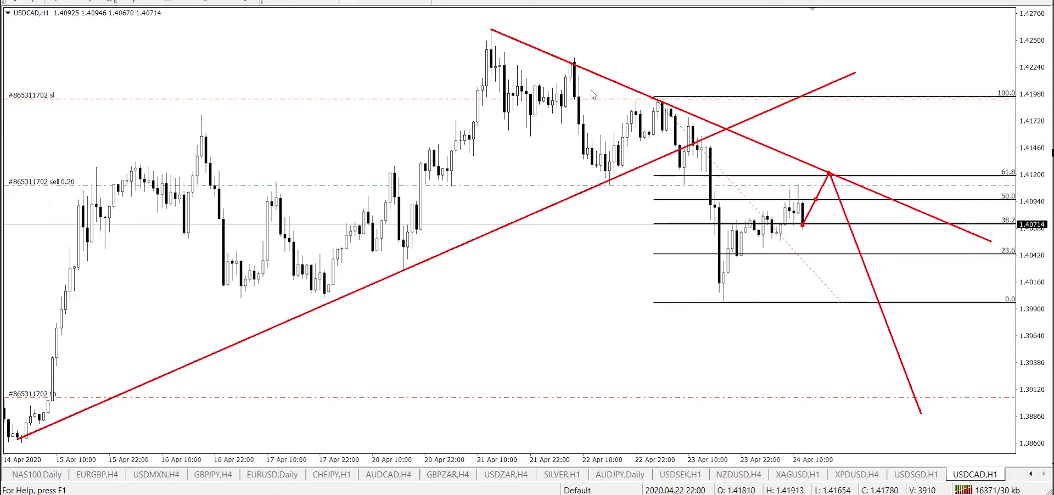
Draw the breakout leg down to the 23 Apr low and the pullback leg towards the 61.8 level, and clear all chart drawings
mouse_move(653, 98)
mouse_down()
mouse_move(721, 191)
mouse_move(723, 296)
mouse_up()
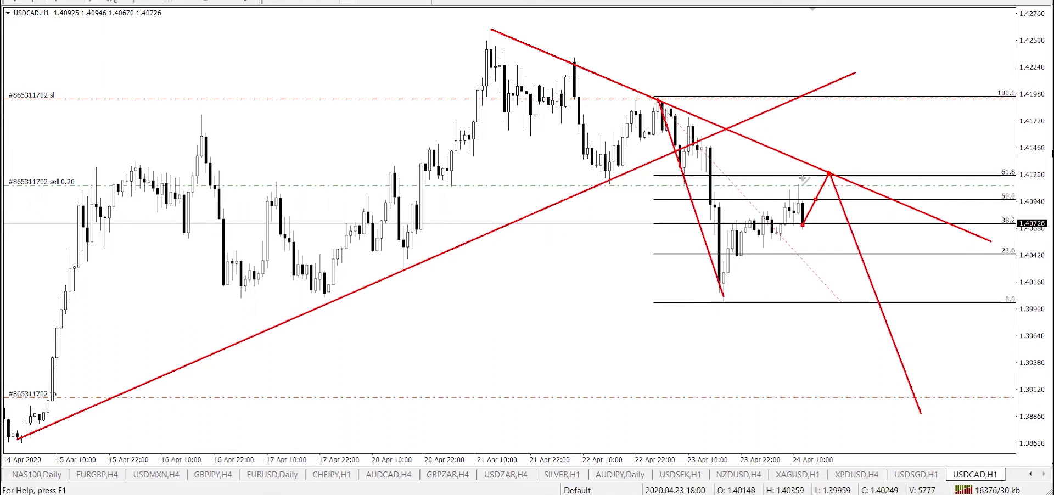
drag(721, 299, 802, 182)
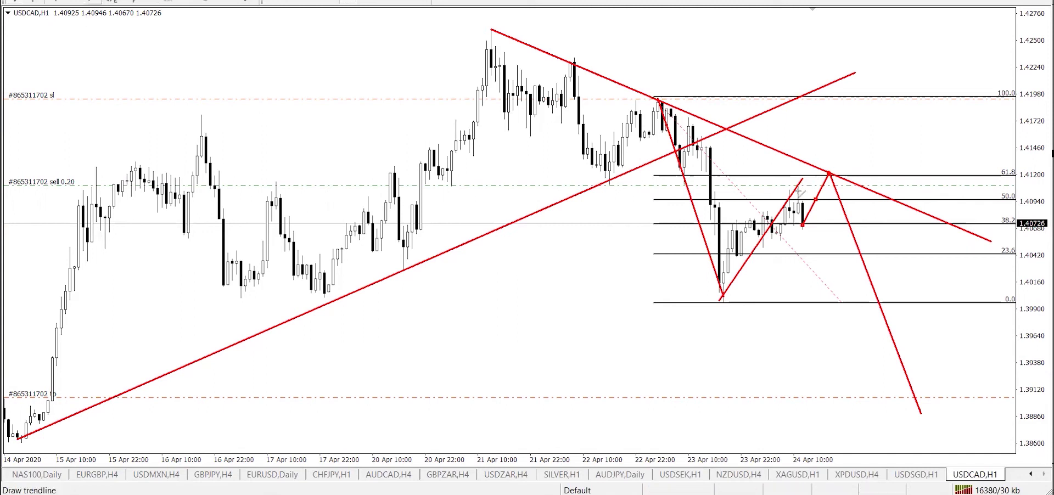
drag(434, 176, 952, 176)
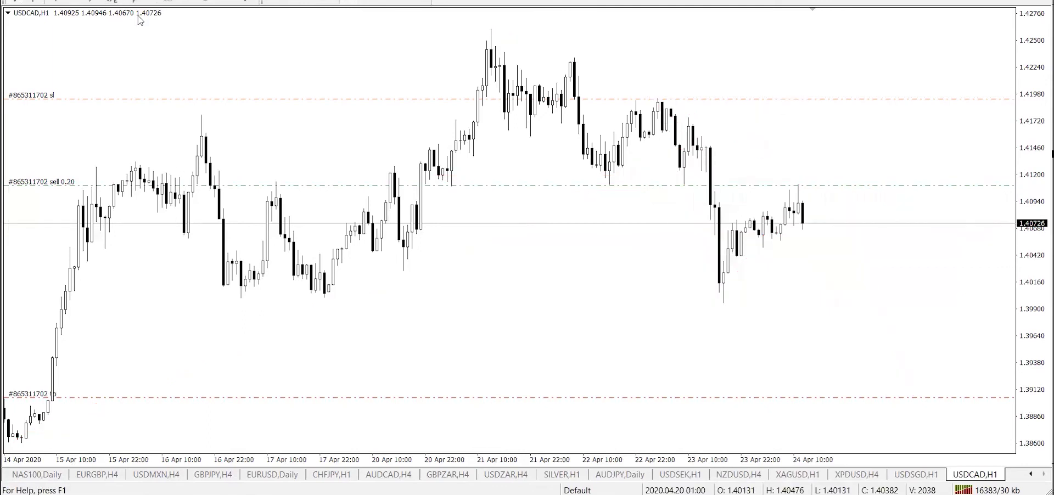
Redraw the ascending trendline from the 14 Apr low with breakout, retest and projected-drop legs to the take-profit line, and clear the drawings
drag(24, 443, 820, 92)
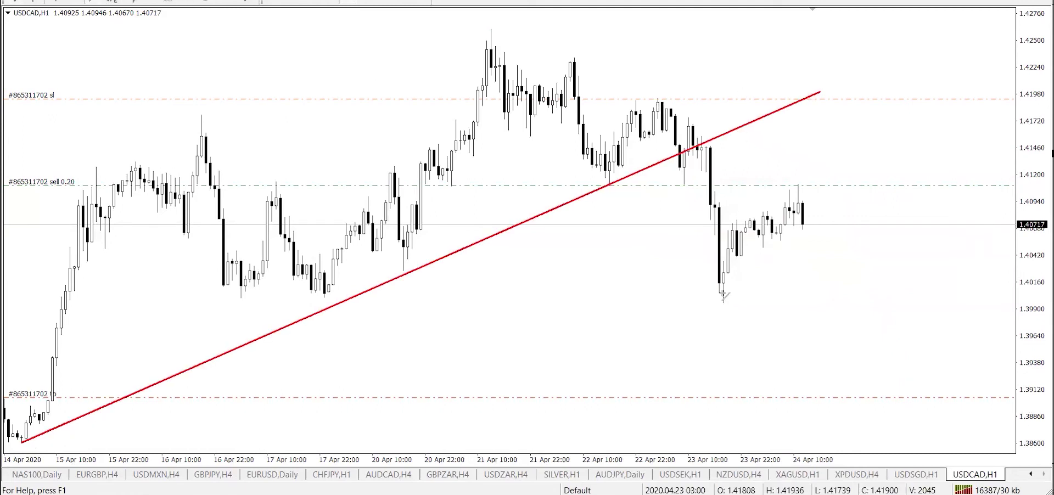
click(92, 2)
mouse_move(657, 102)
mouse_down()
mouse_move(723, 293)
mouse_move(797, 184)
mouse_move(899, 398)
mouse_up()
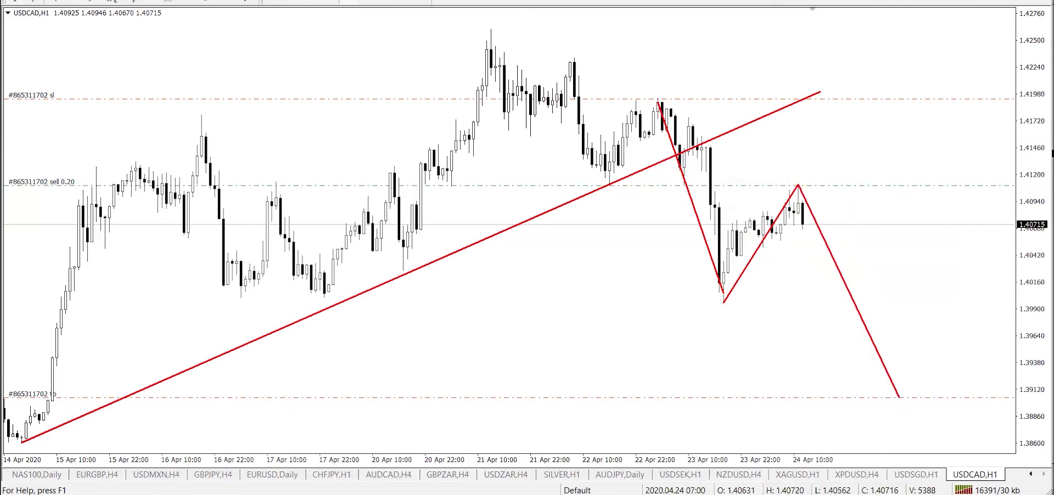
key(Escape)
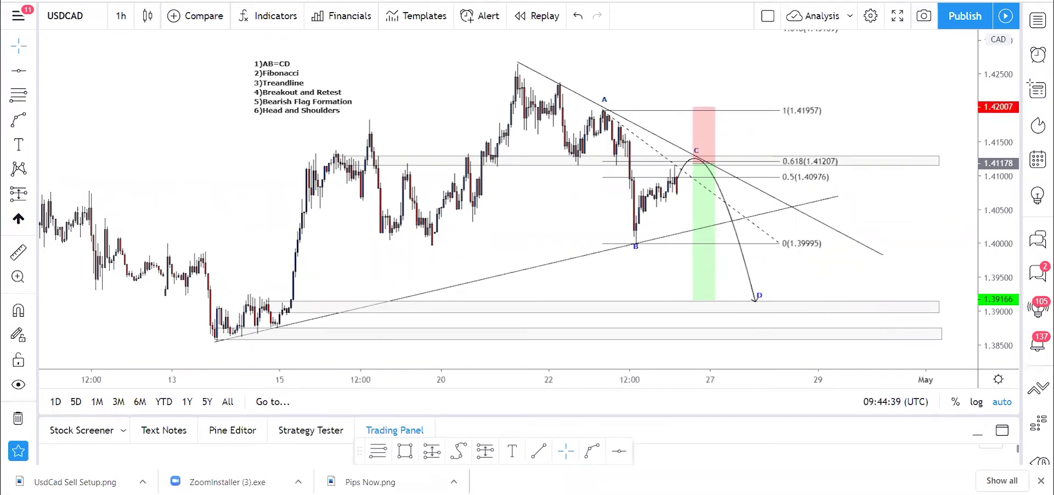
Switch to MetaTrader and draw the lower and upper boundary lines of the bearish flag around the 23–24 Apr pullback
click(252, 494)
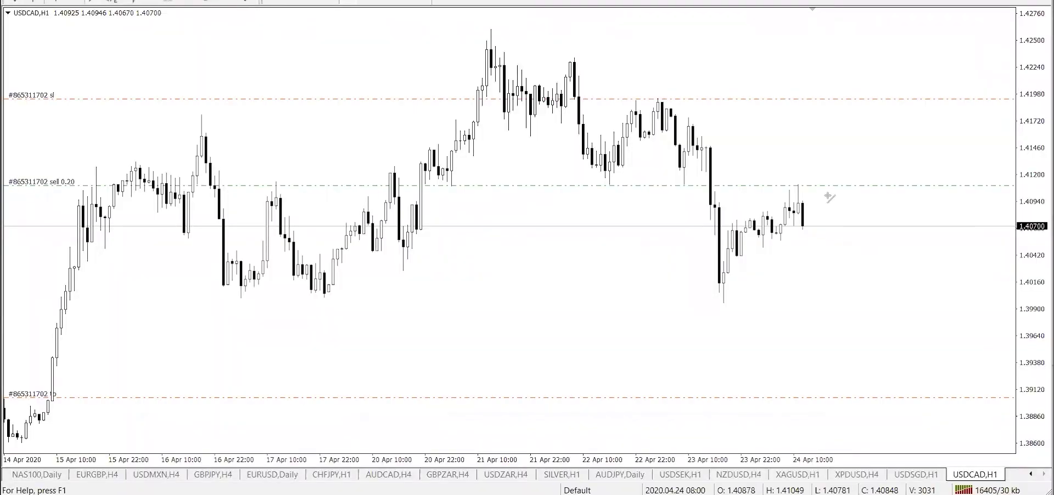
drag(816, 205, 724, 290)
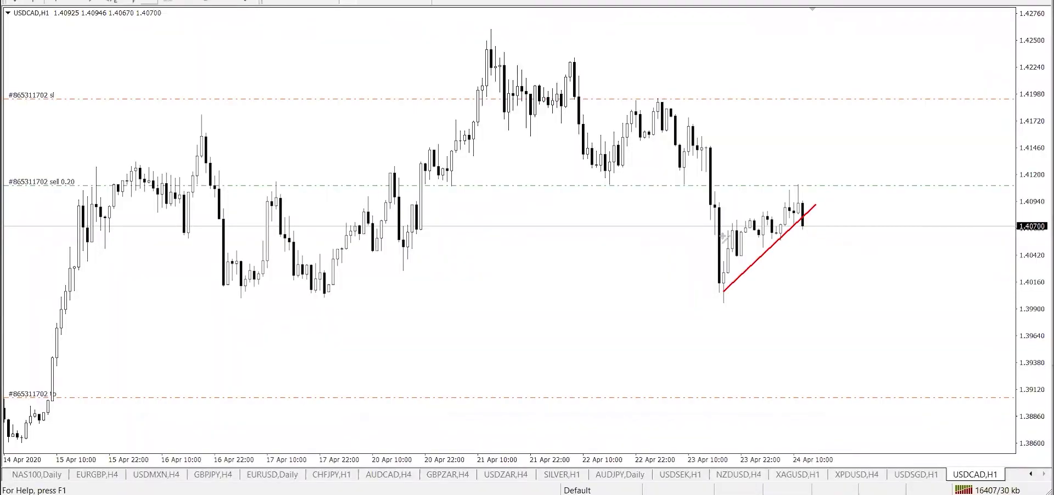
drag(721, 231, 798, 191)
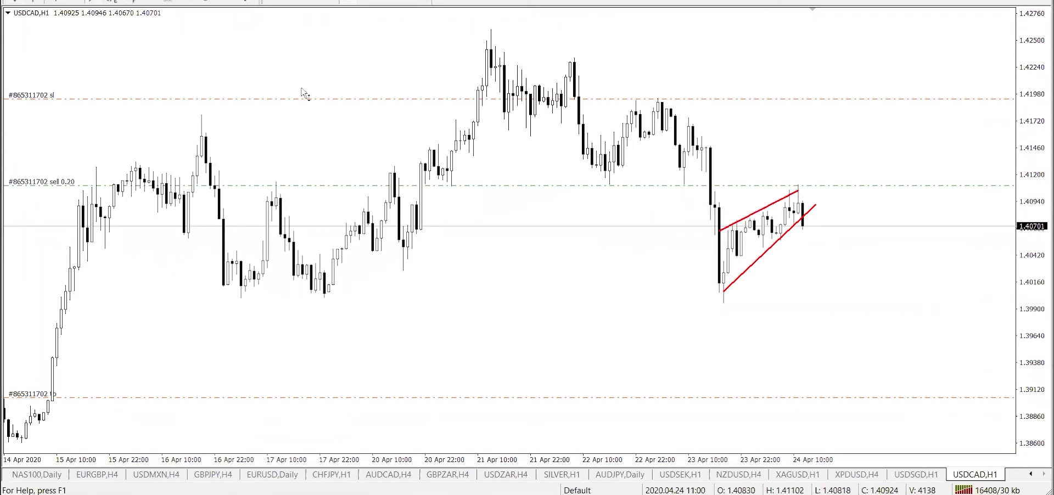
Draw the flagpole from the swing high to the 23 Apr low, and a projected drop from the flag's top to just above the take-profit line
click(94, 1)
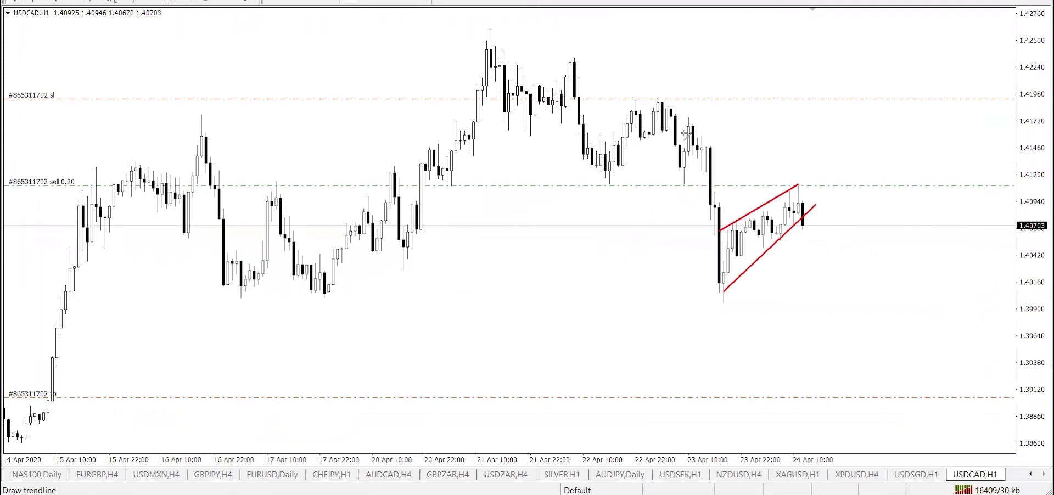
click(664, 101)
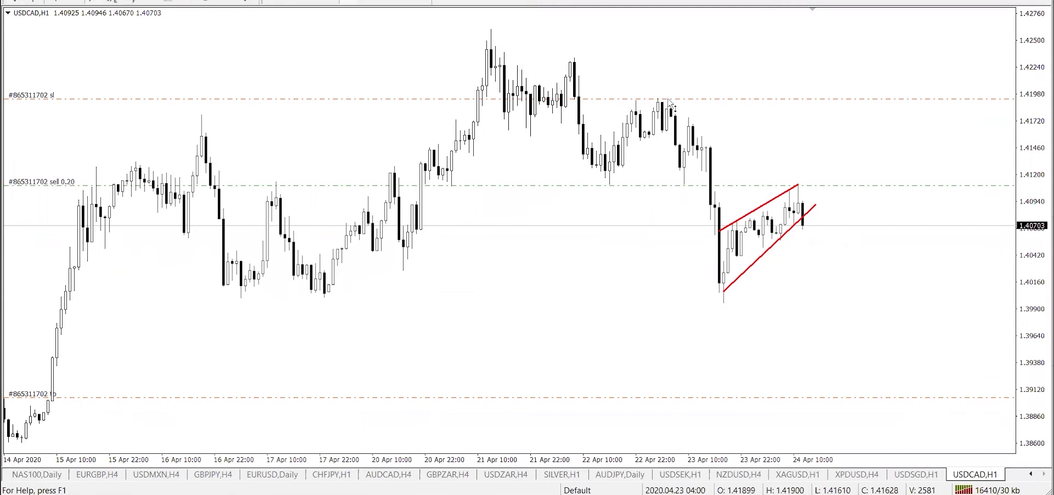
drag(669, 100, 668, 99)
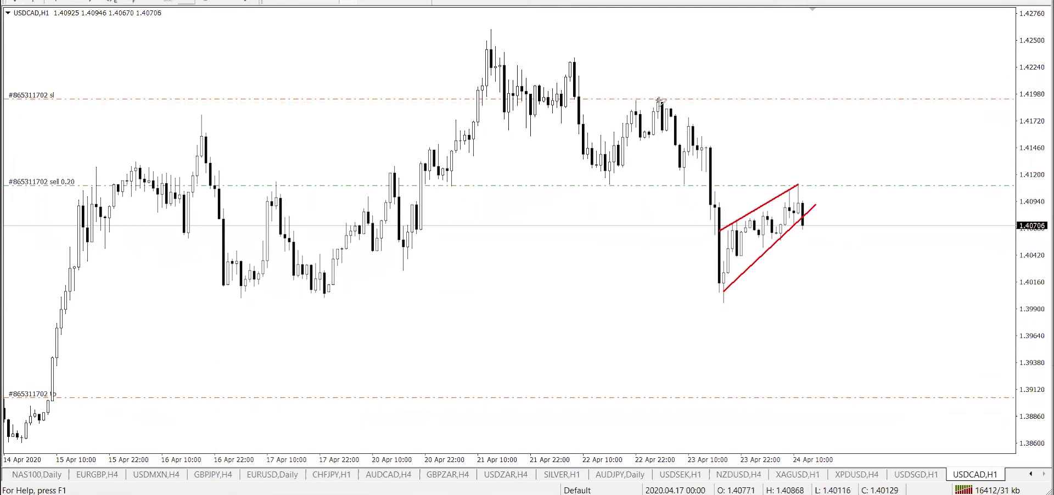
drag(721, 291, 725, 299)
double_click(703, 220)
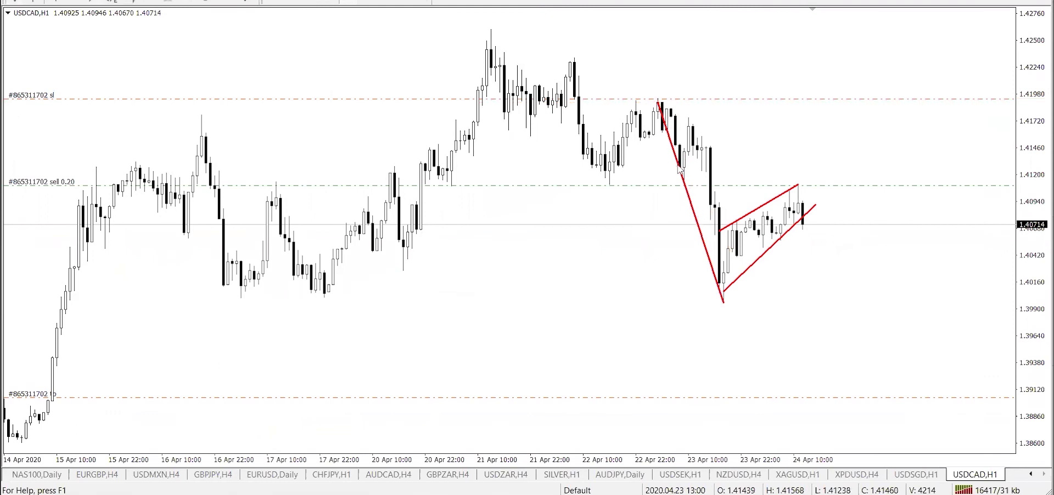
mouse_move(847, 275)
mouse_down()
mouse_move(827, 291)
mouse_move(835, 281)
mouse_up()
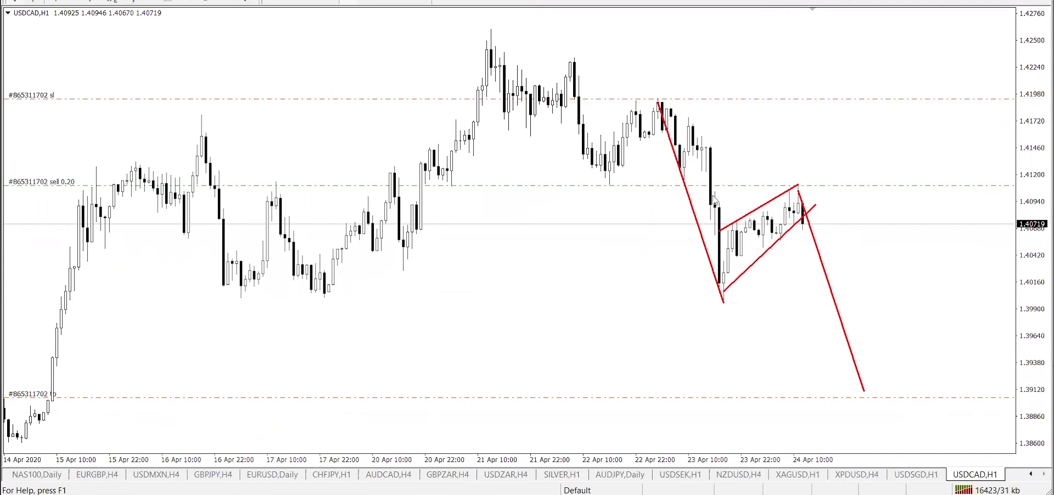
Mark the head and both shoulders with filled ellipses on the 16, 21 and 24 Apr peaks, and draw a Fibonacci retracement of the flagpole drop
double_click(694, 217)
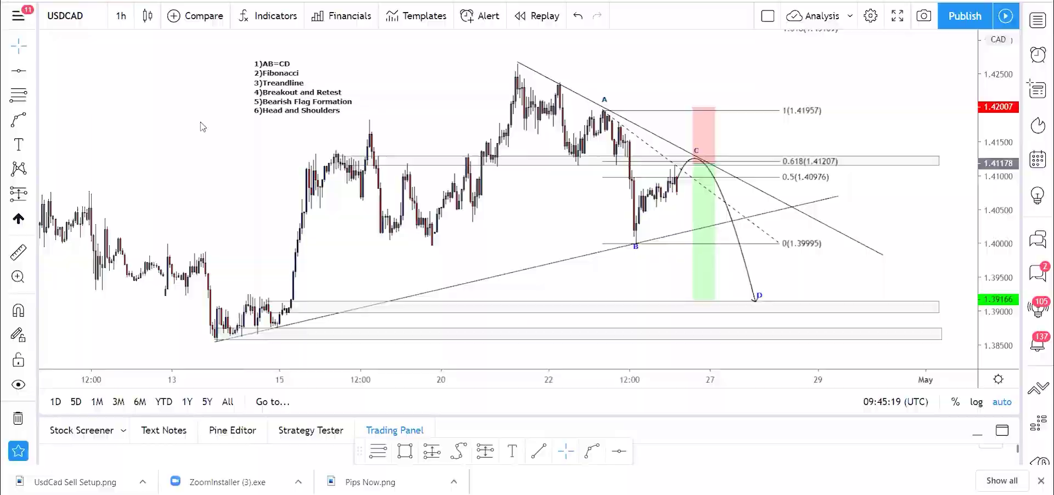
key(alt+Tab)
drag(207, 127, 212, 129)
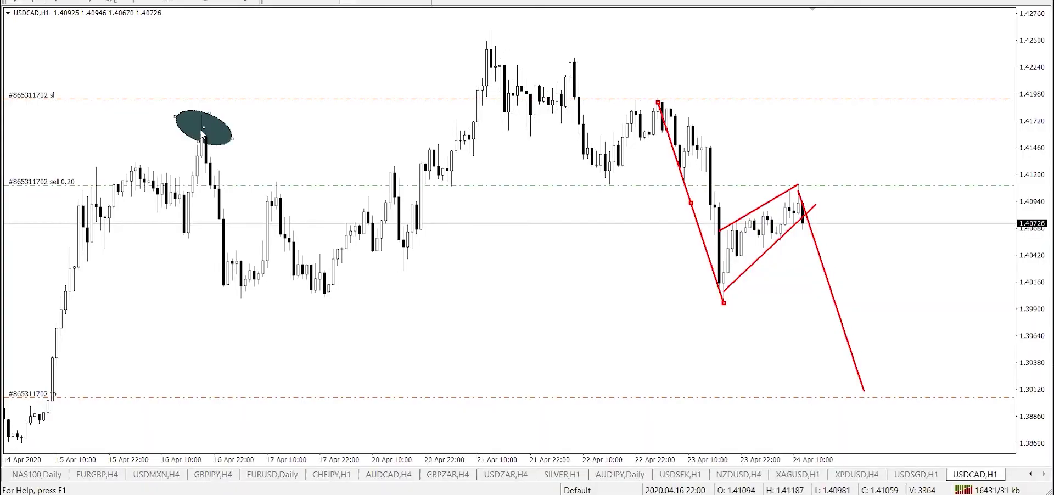
drag(202, 131, 205, 134)
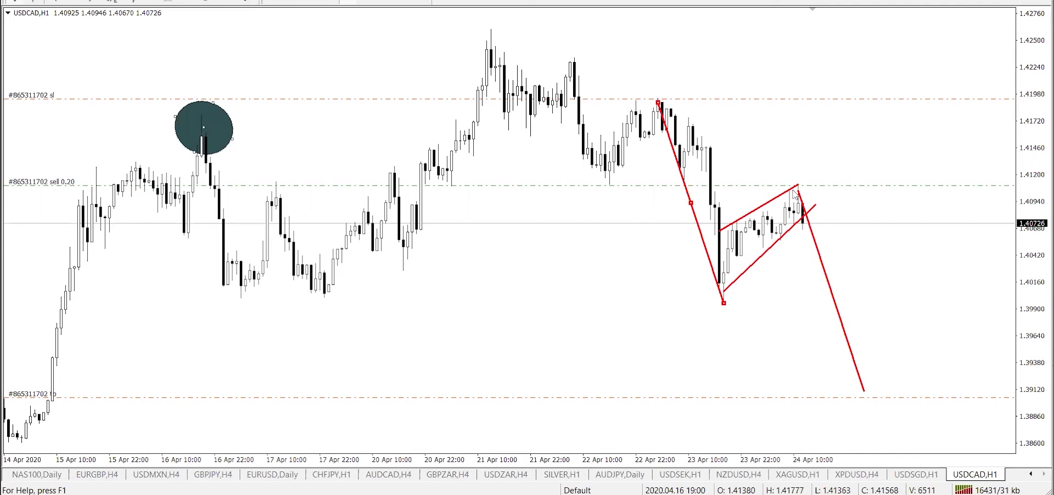
drag(792, 190, 513, 62)
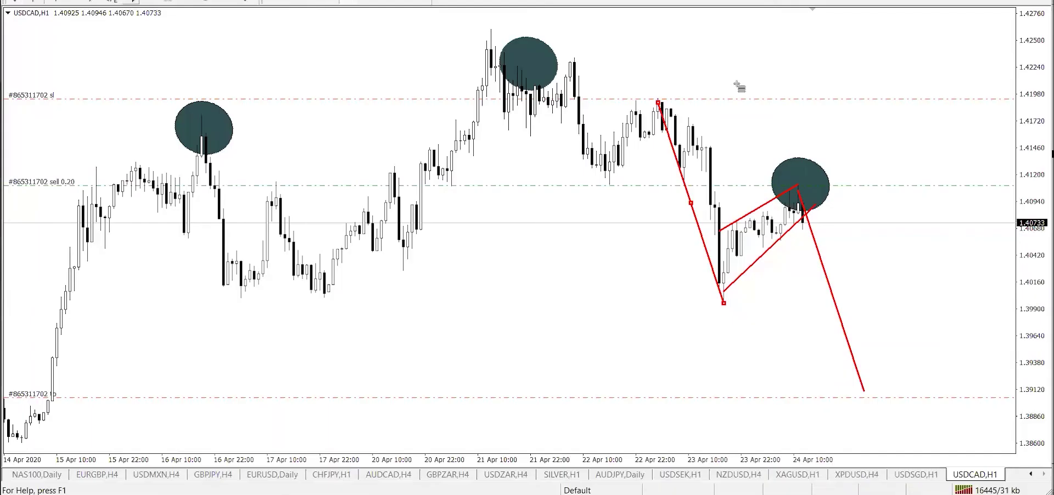
mouse_move(658, 102)
mouse_down()
mouse_move(806, 313)
mouse_move(812, 301)
mouse_up()
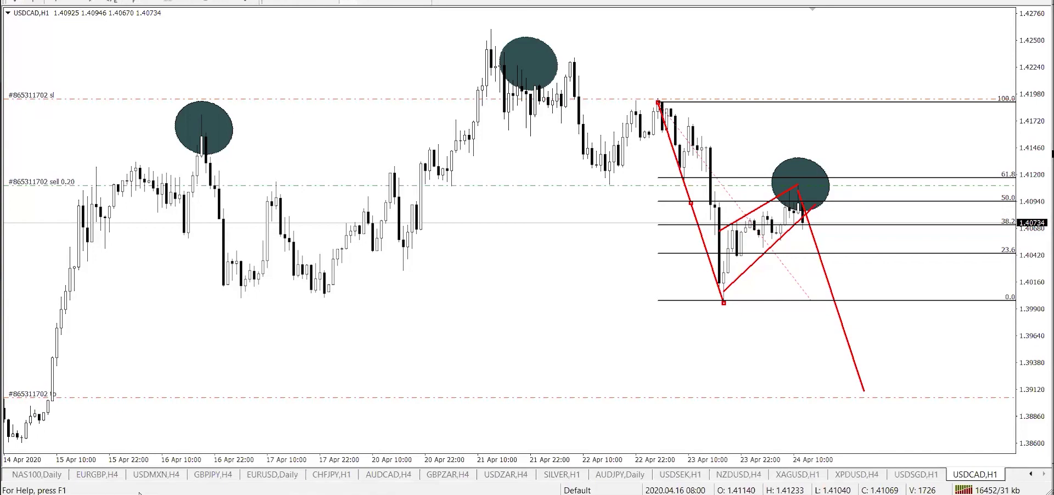
Switch to TradingView, circle the list of six confirmations freehand in red, and trace the projected curve over C down past D
key(alt+Tab)
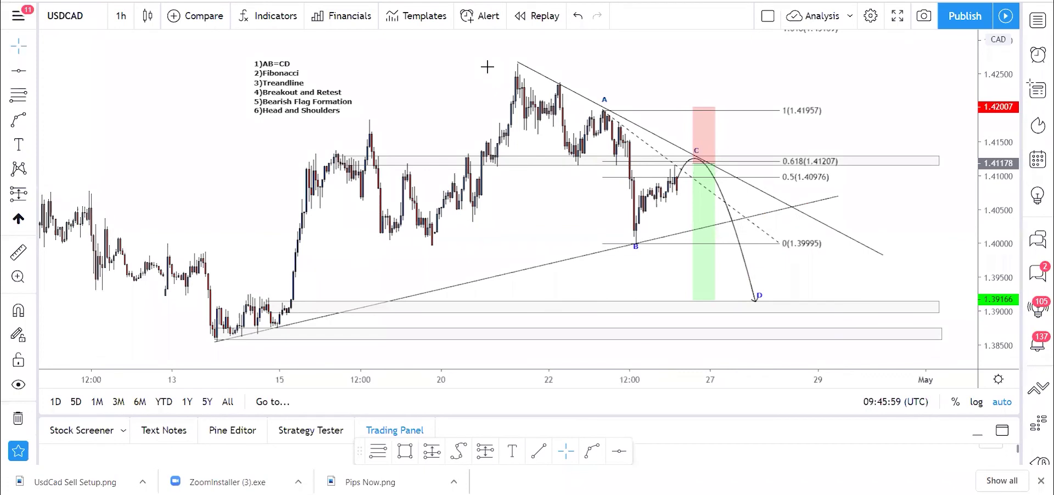
mouse_move(293, 39)
mouse_down()
mouse_move(240, 148)
mouse_move(371, 101)
mouse_move(286, 33)
mouse_up()
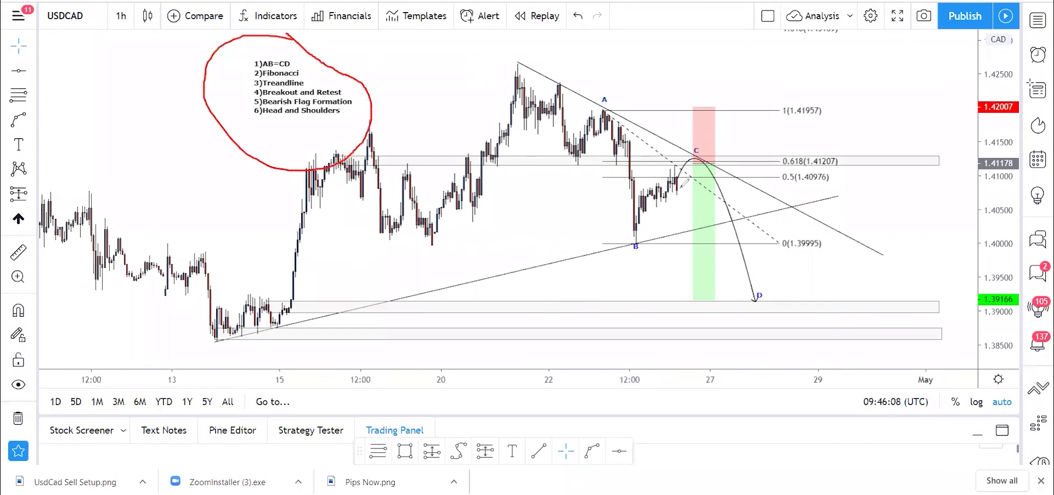
mouse_move(674, 177)
mouse_down()
mouse_move(723, 181)
mouse_move(759, 318)
mouse_up()
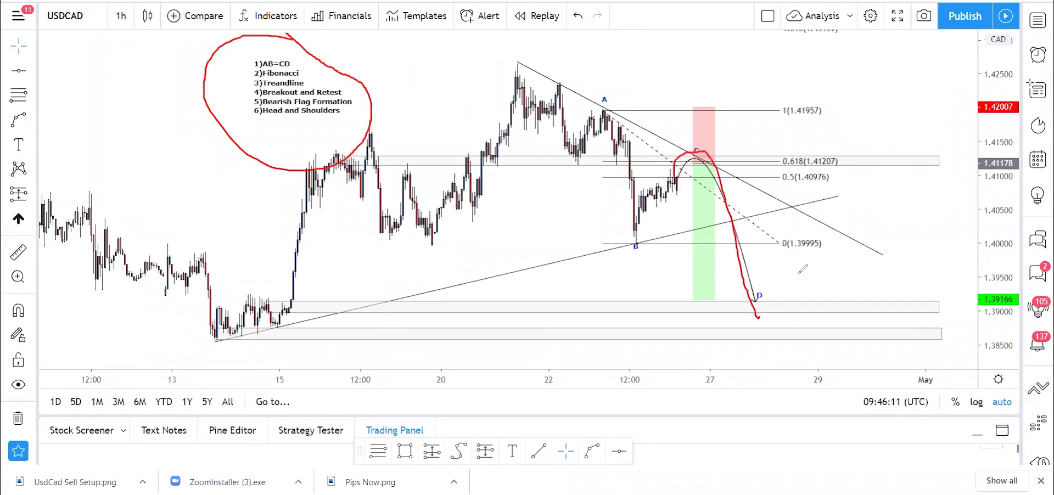